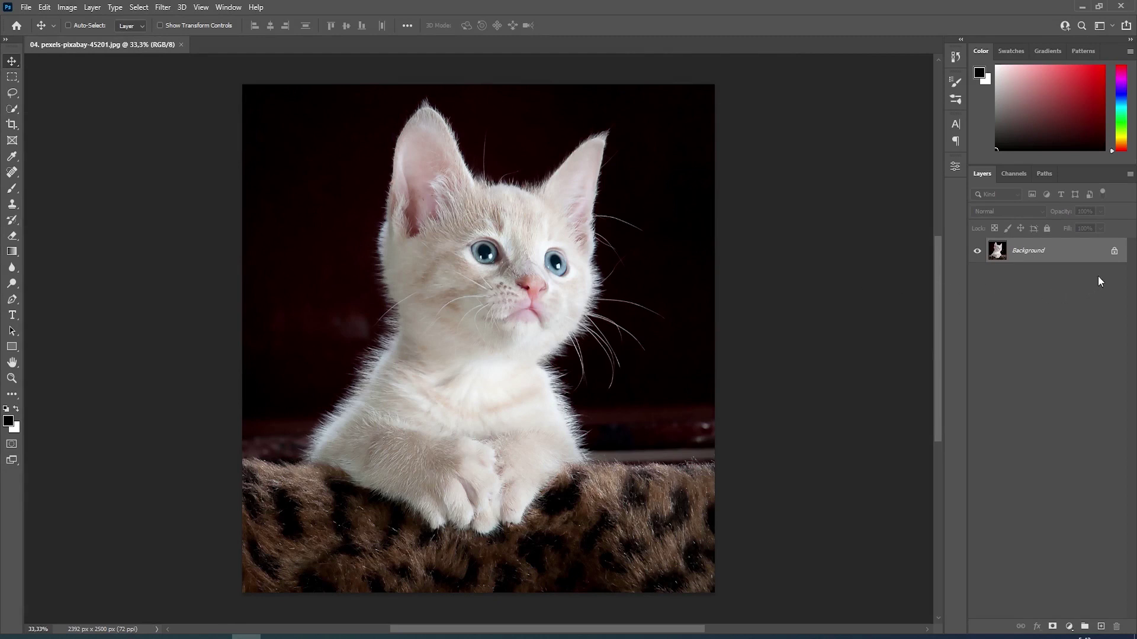
# Unlock the Background layer and give Layer 0 a 50 px black Stroke style
pyautogui.click(1113, 252)
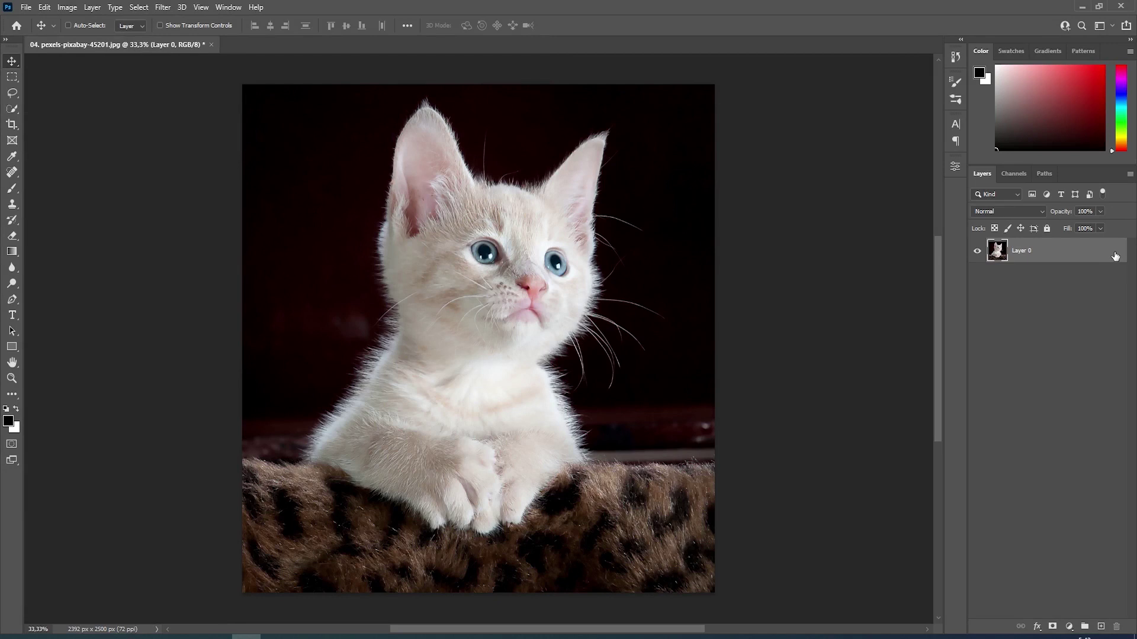
pyautogui.doubleClick(1073, 254)
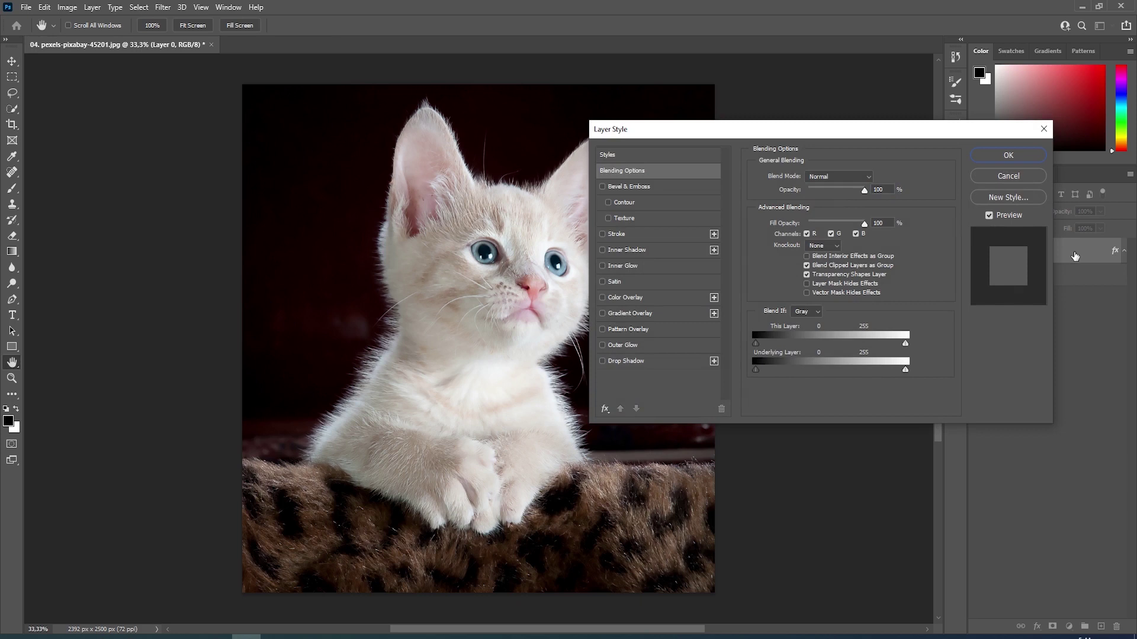
pyautogui.click(645, 235)
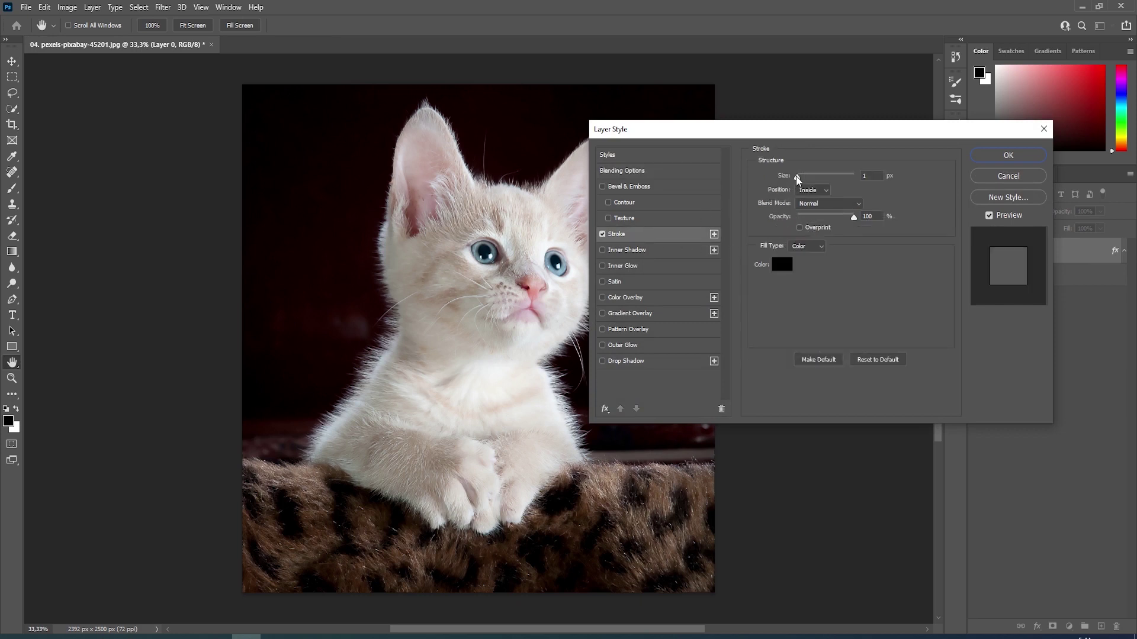
pyautogui.moveTo(796, 175); pyautogui.dragTo(807, 176)
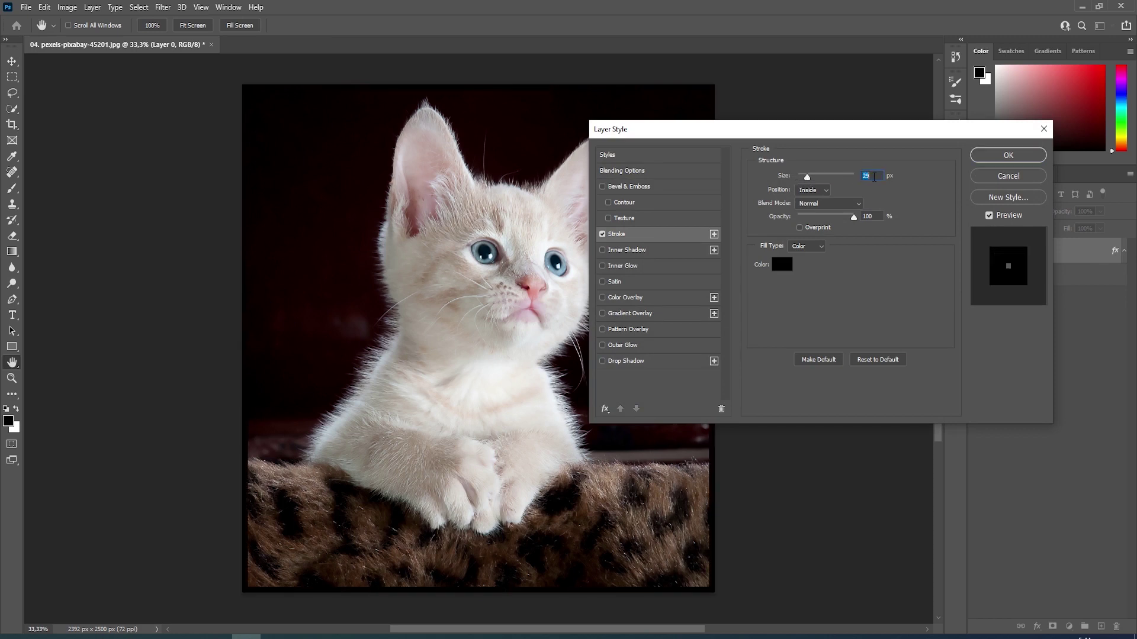
pyautogui.write('50')
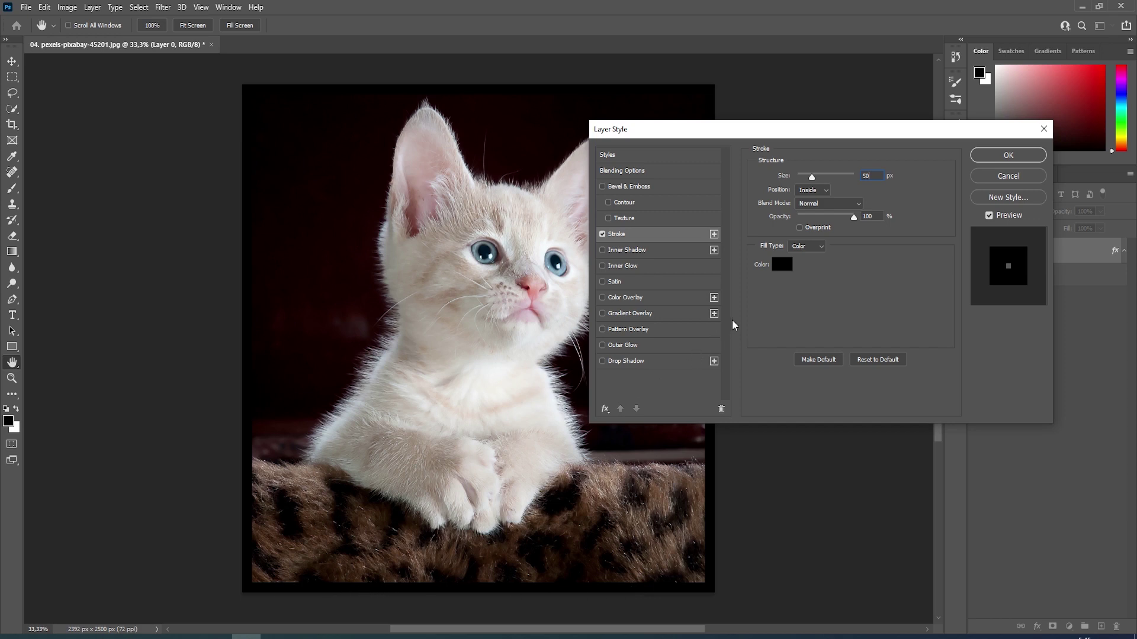
# Change the stroke colour to white (ffffff)
pyautogui.click(780, 265)
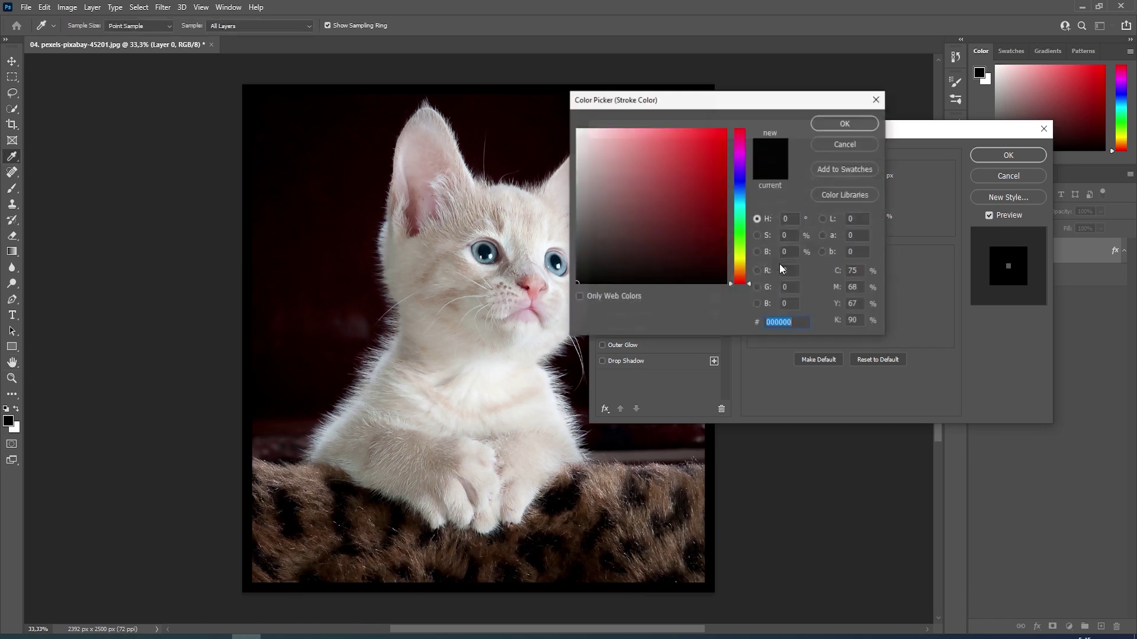
pyautogui.write('fafafa')
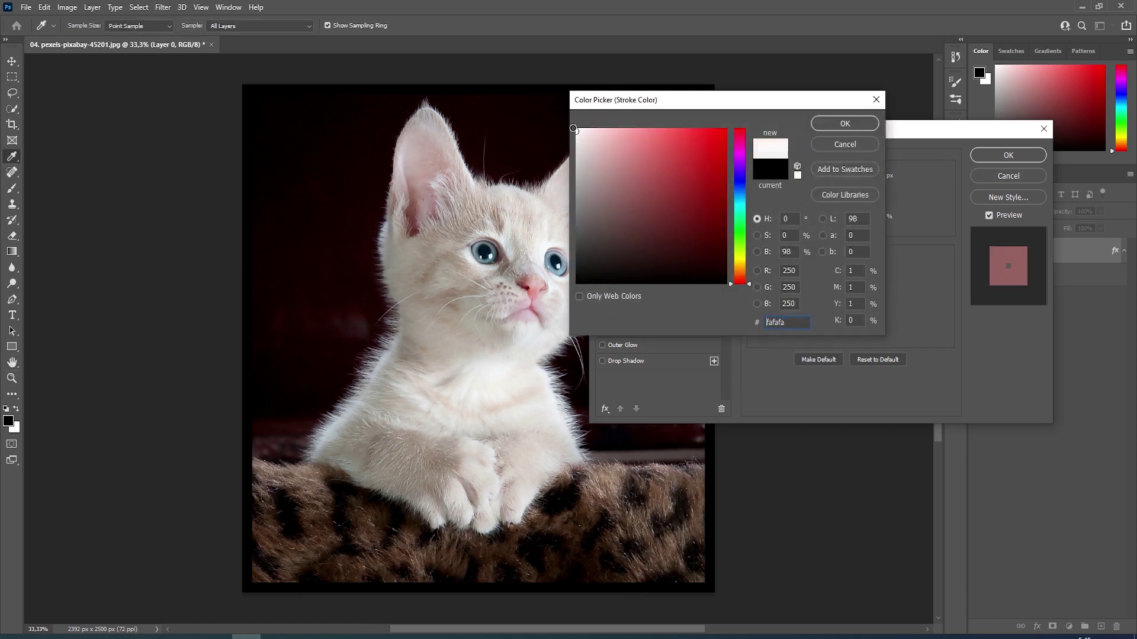
pyautogui.click(573, 127)
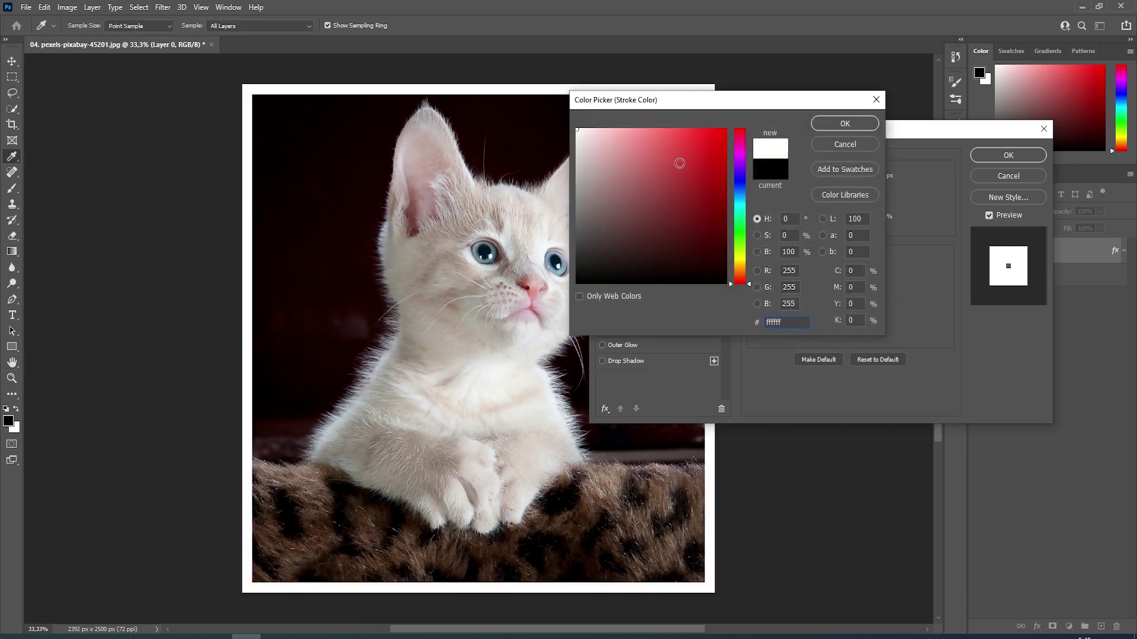
pyautogui.click(843, 124)
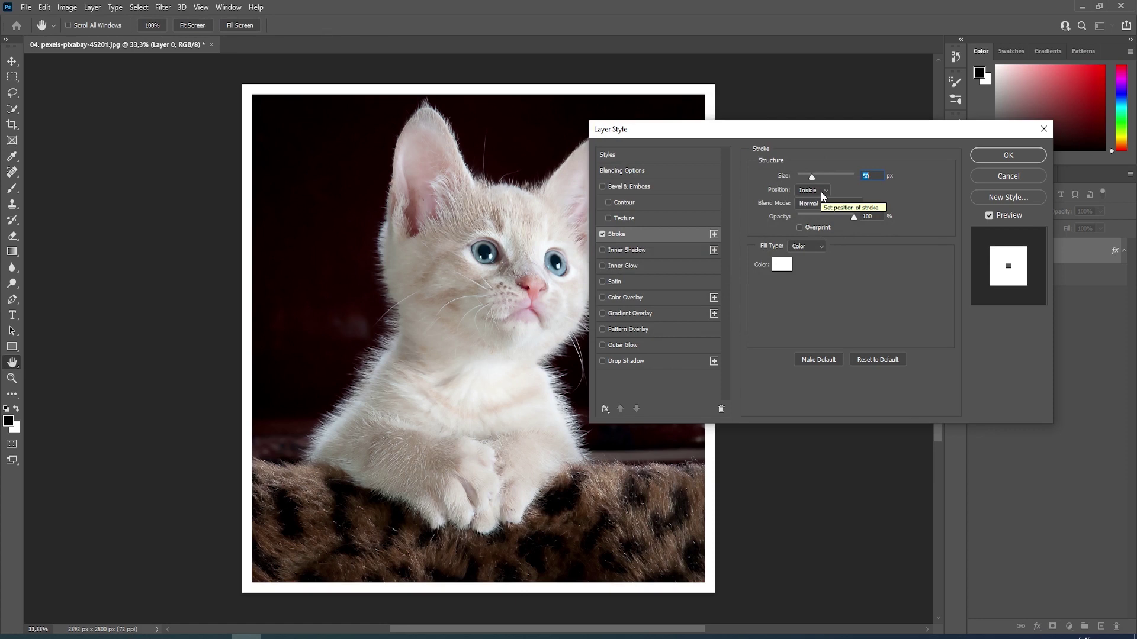
# Try Center and Outside positions, then set the stroke Inside and apply it
pyautogui.click(821, 192)
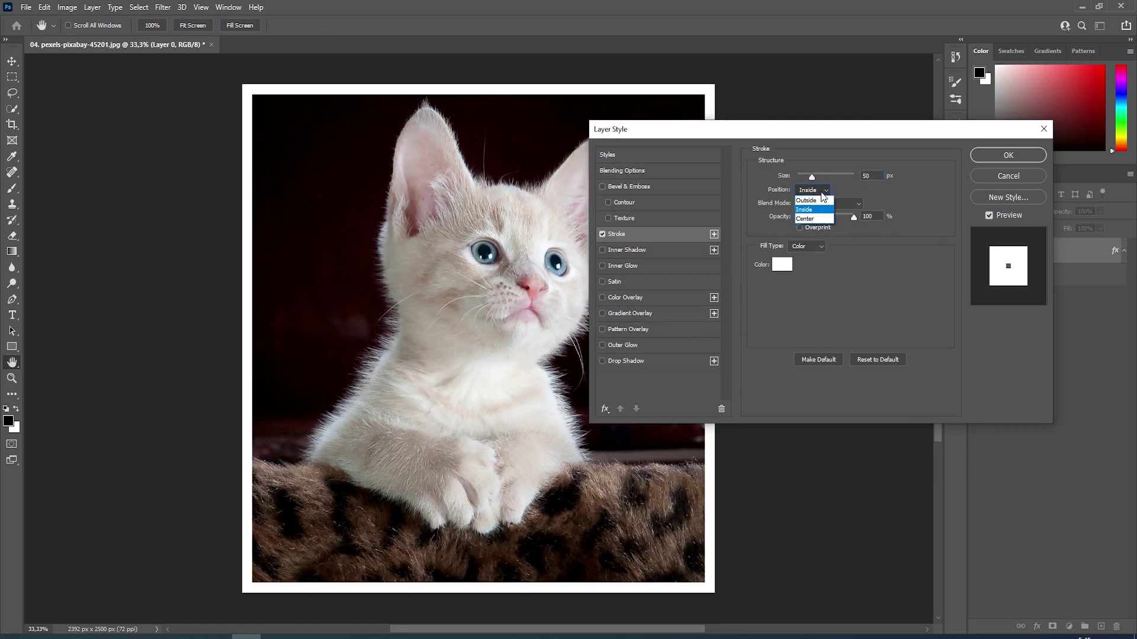
pyautogui.click(806, 220)
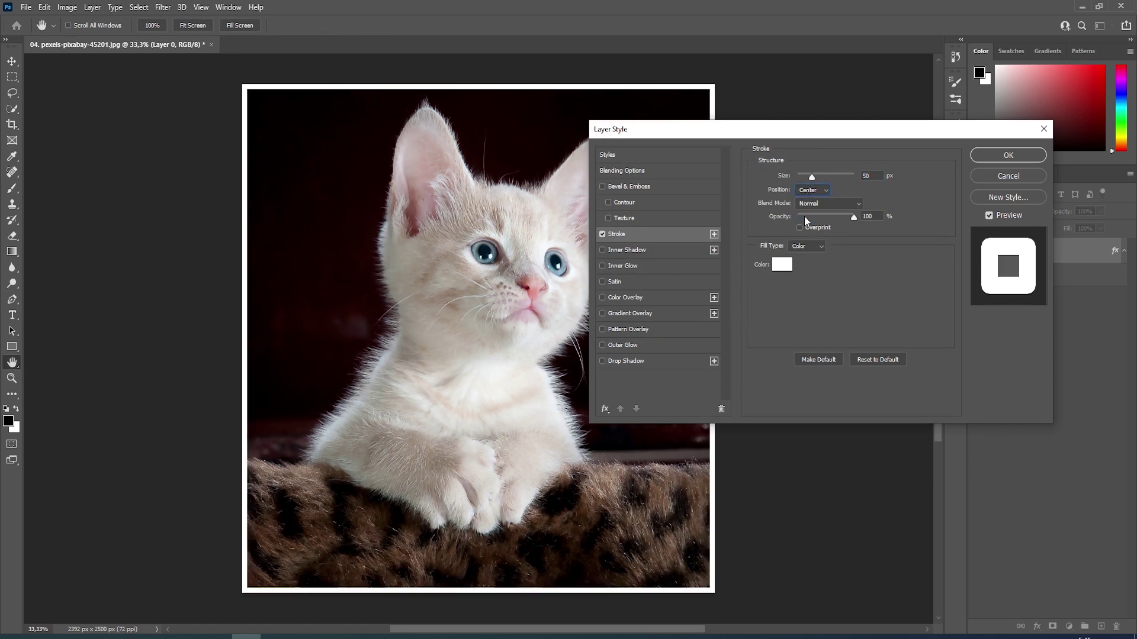
pyautogui.click(823, 190)
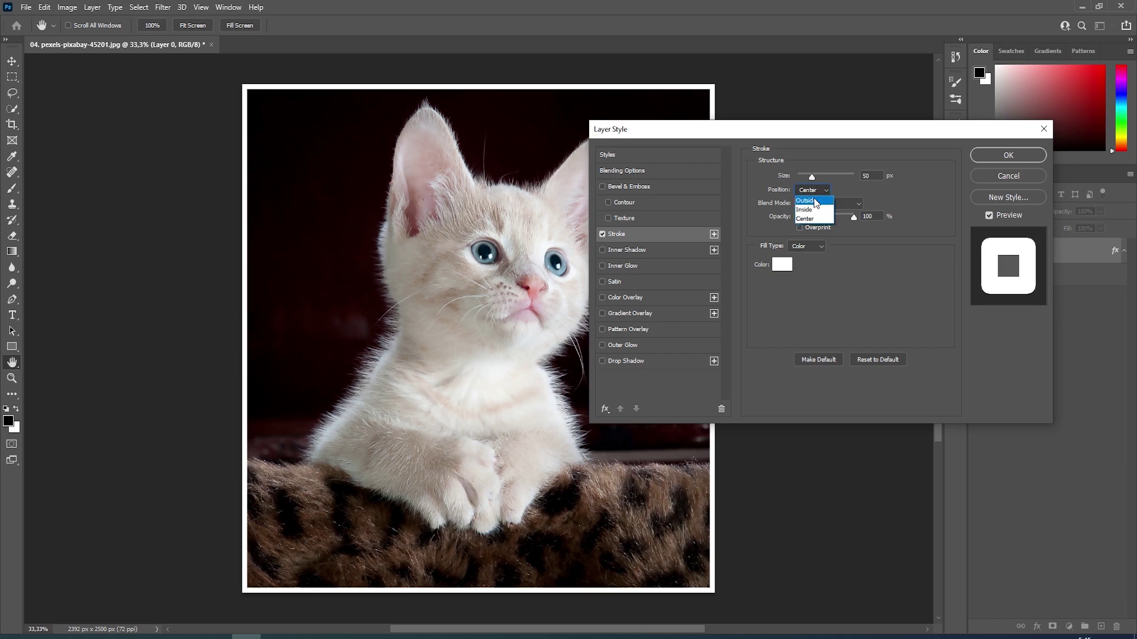
pyautogui.click(816, 198)
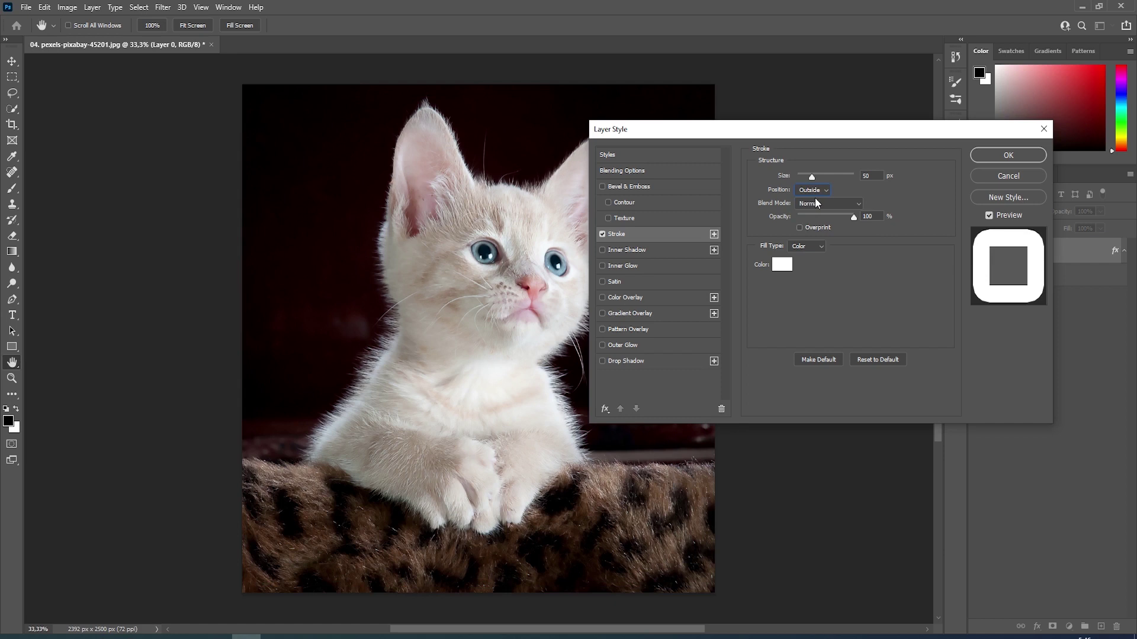
pyautogui.click(825, 190)
pyautogui.click(804, 210)
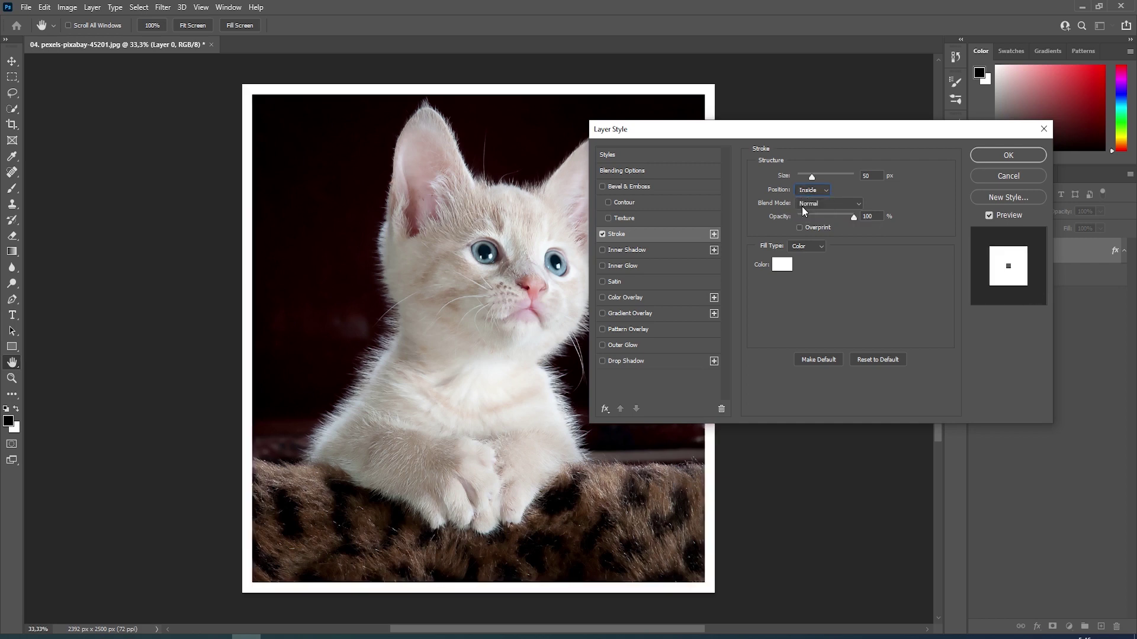
pyautogui.click(1010, 155)
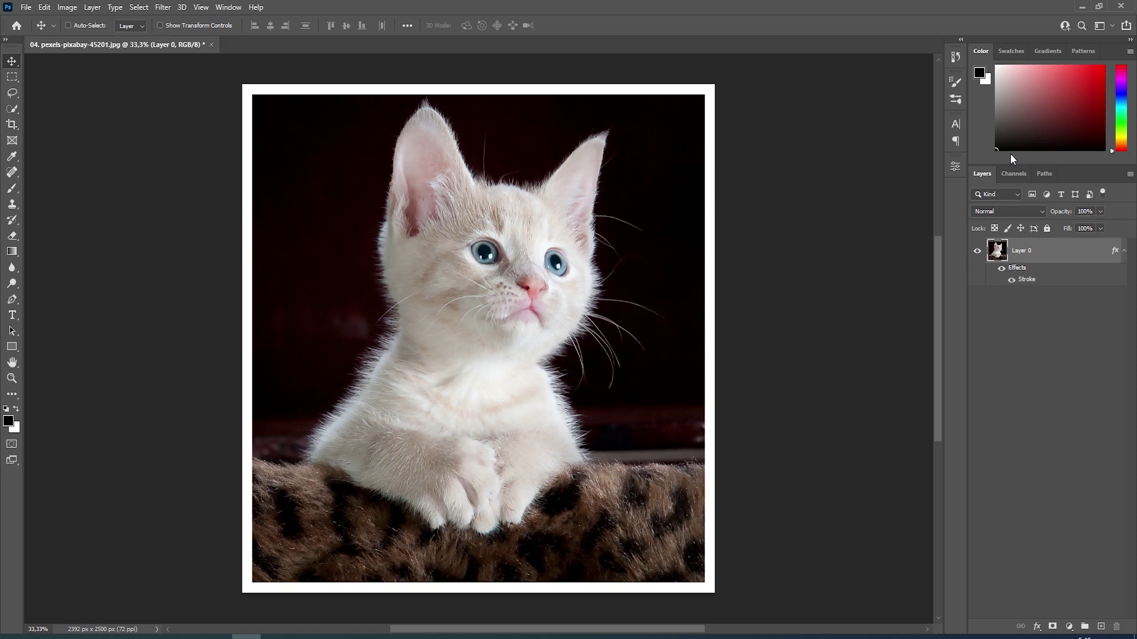
# Clear Layer 0's stroke style and set a red #e92828 foreground for the Brush tool
pyautogui.rightClick(1045, 257)
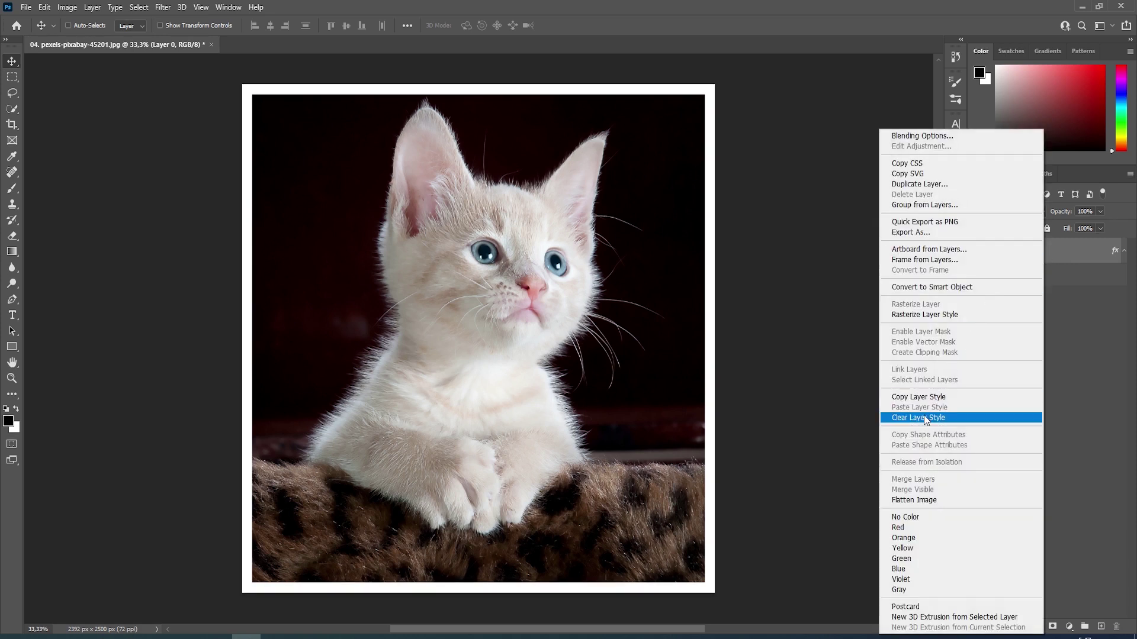
pyautogui.click(925, 420)
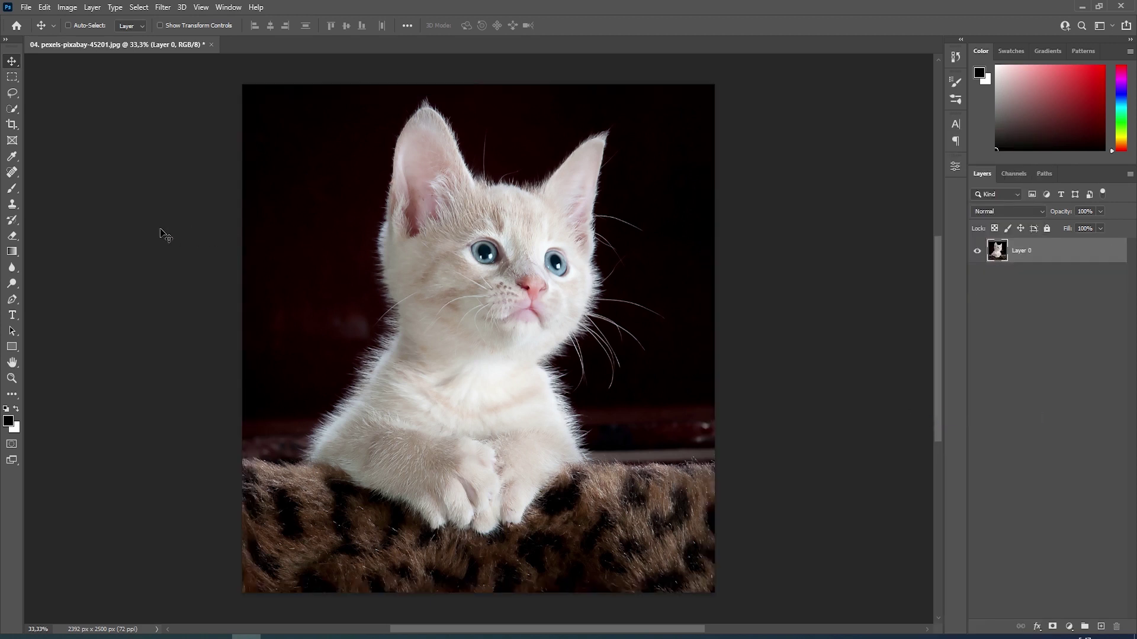
pyautogui.click(12, 188)
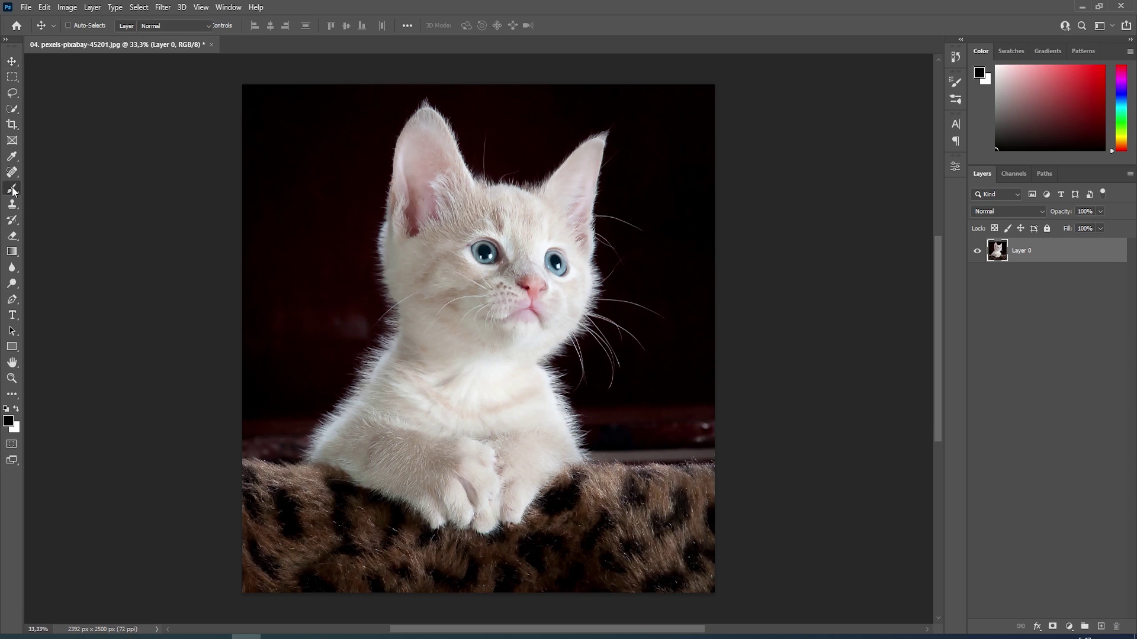
pyautogui.click(8, 421)
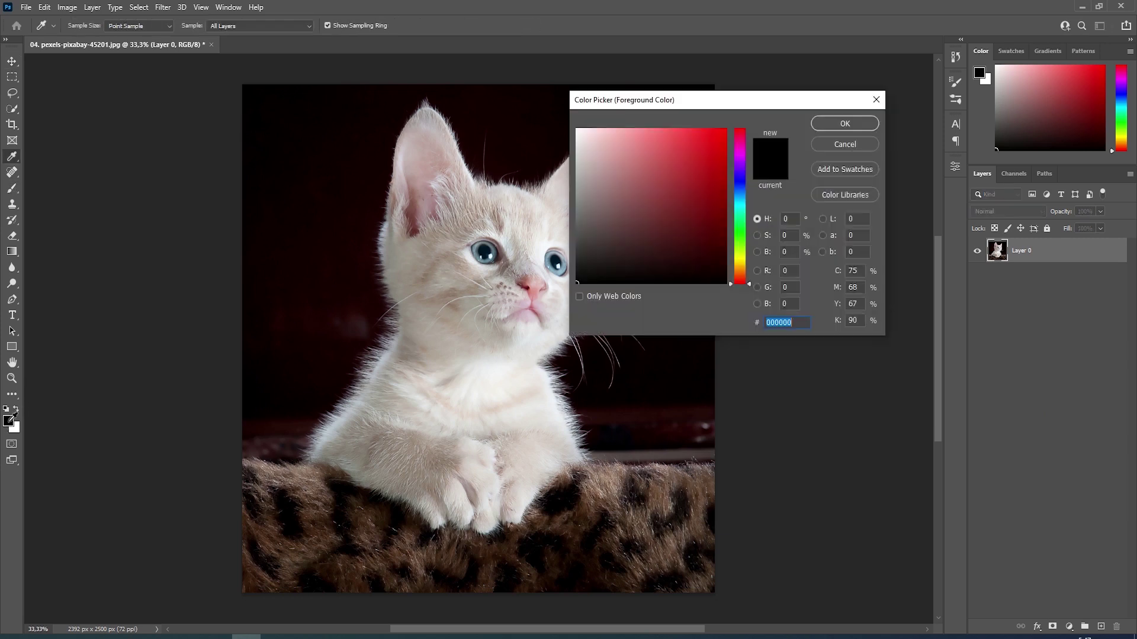
pyautogui.moveTo(722, 145); pyautogui.dragTo(700, 142)
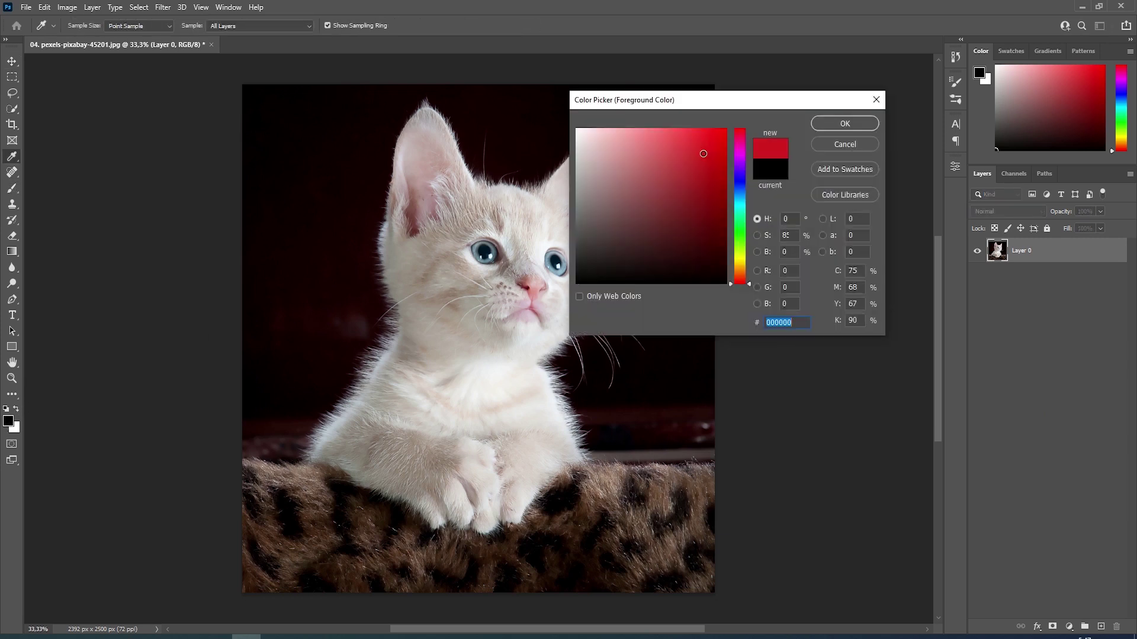
pyautogui.click(845, 124)
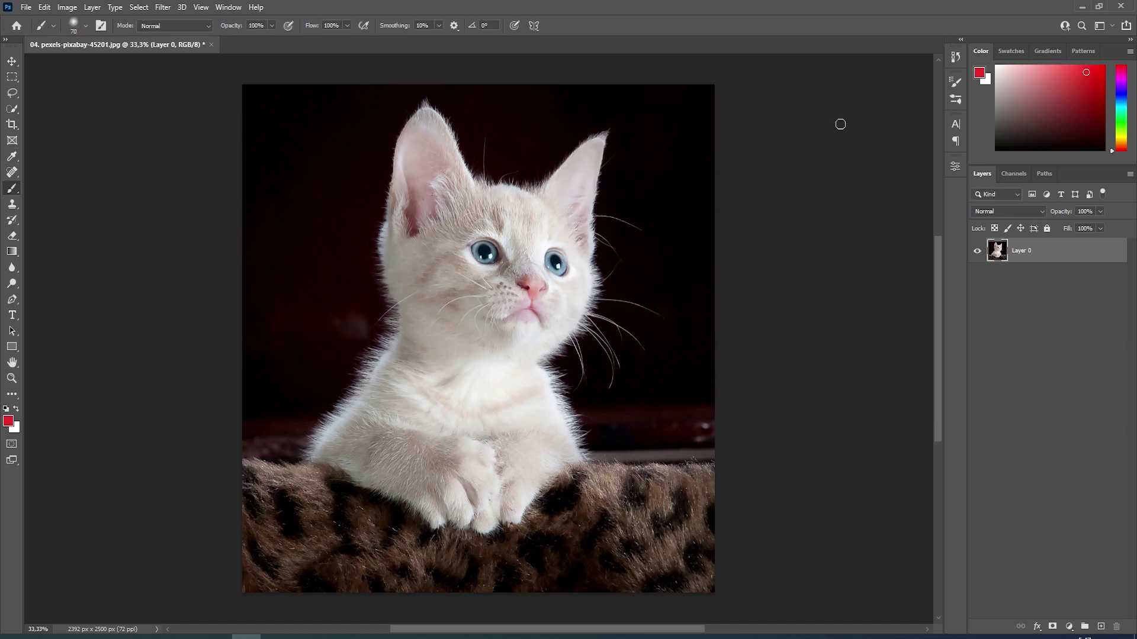
# Brush red dabs on the top-right, top-left, bottom-left and bottom-right corners
pyautogui.click(711, 83)
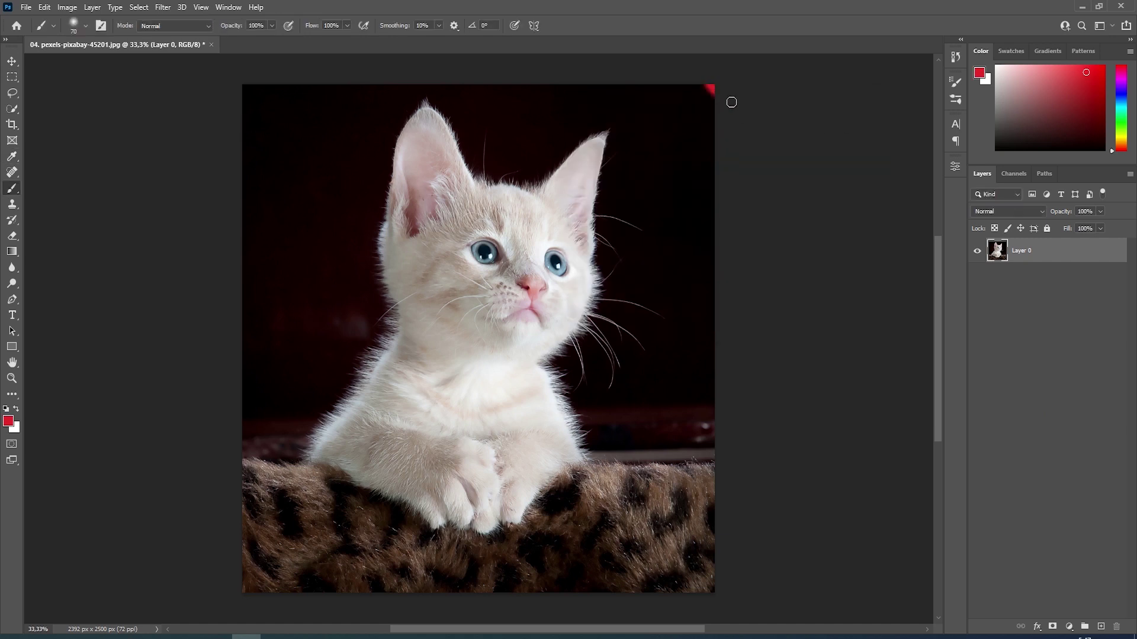
pyautogui.click(247, 86)
pyautogui.click(247, 591)
pyautogui.click(711, 590)
# Reapply the 50 px white Inside stroke to Layer 0 in Layer Style
pyautogui.doubleClick(1052, 255)
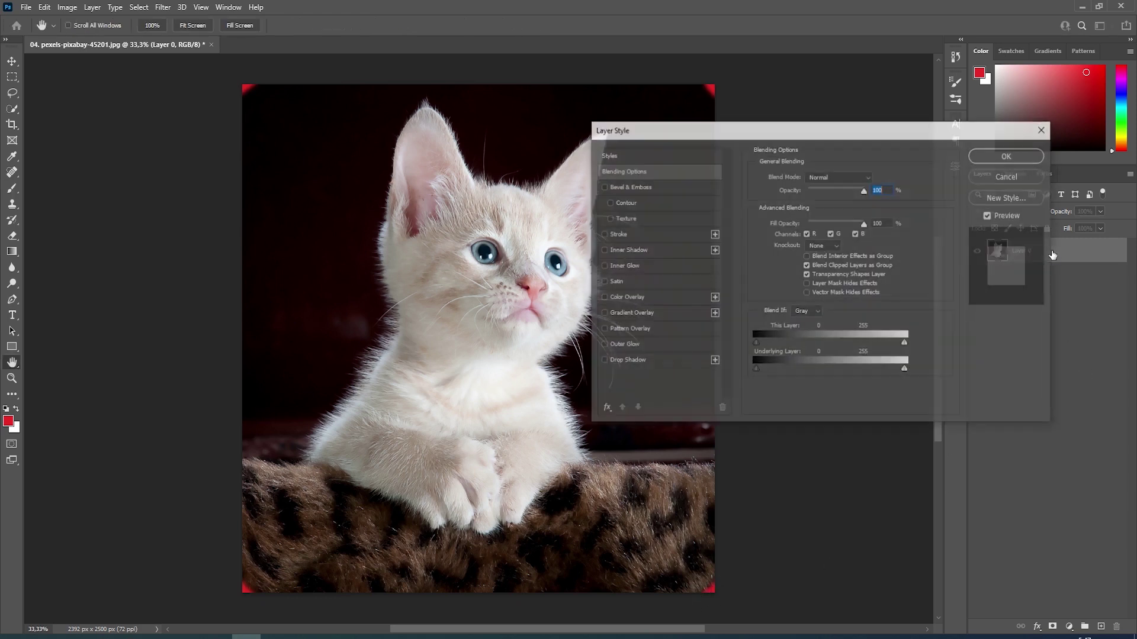
pyautogui.click(640, 237)
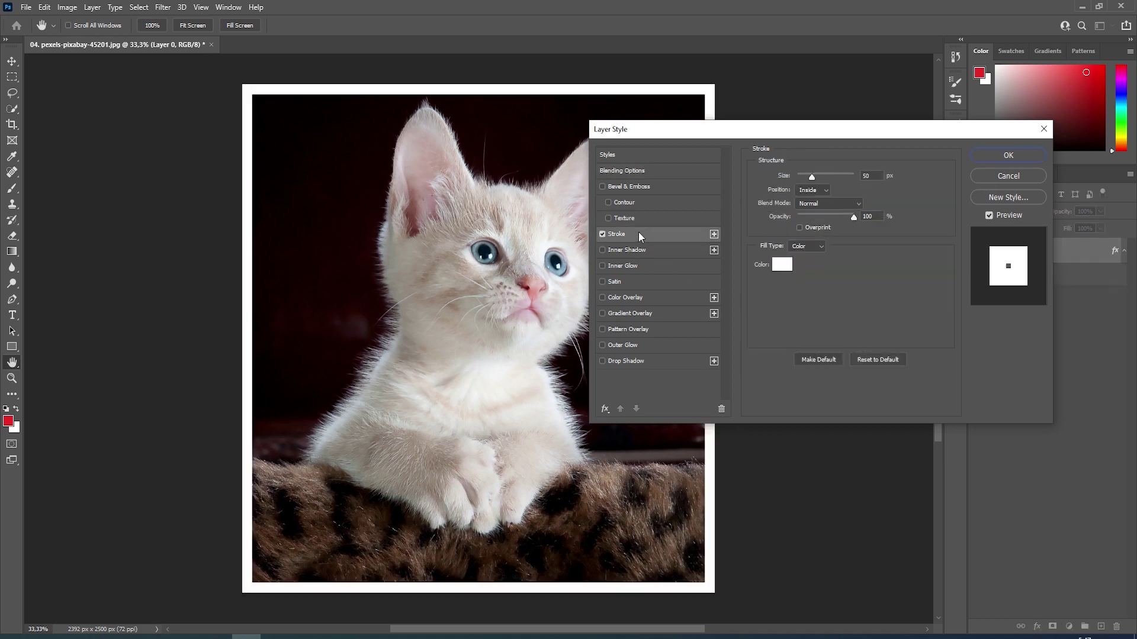
pyautogui.click(1015, 155)
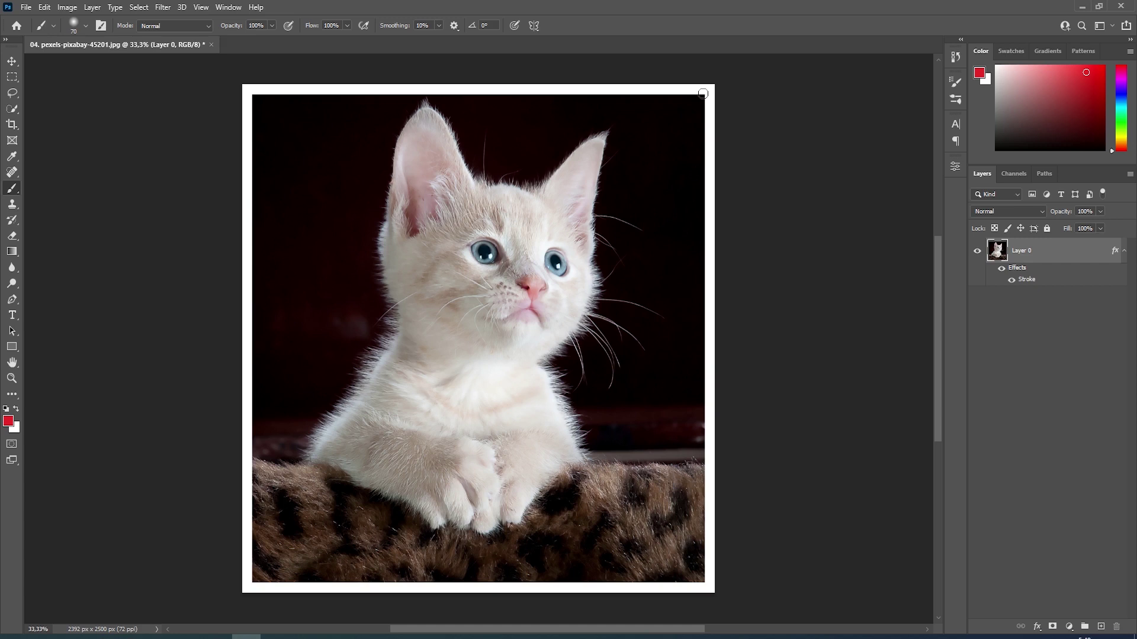
# Clear Layer 0's stroke and convert it with Layer > New > Background from Layer
pyautogui.rightClick(1052, 249)
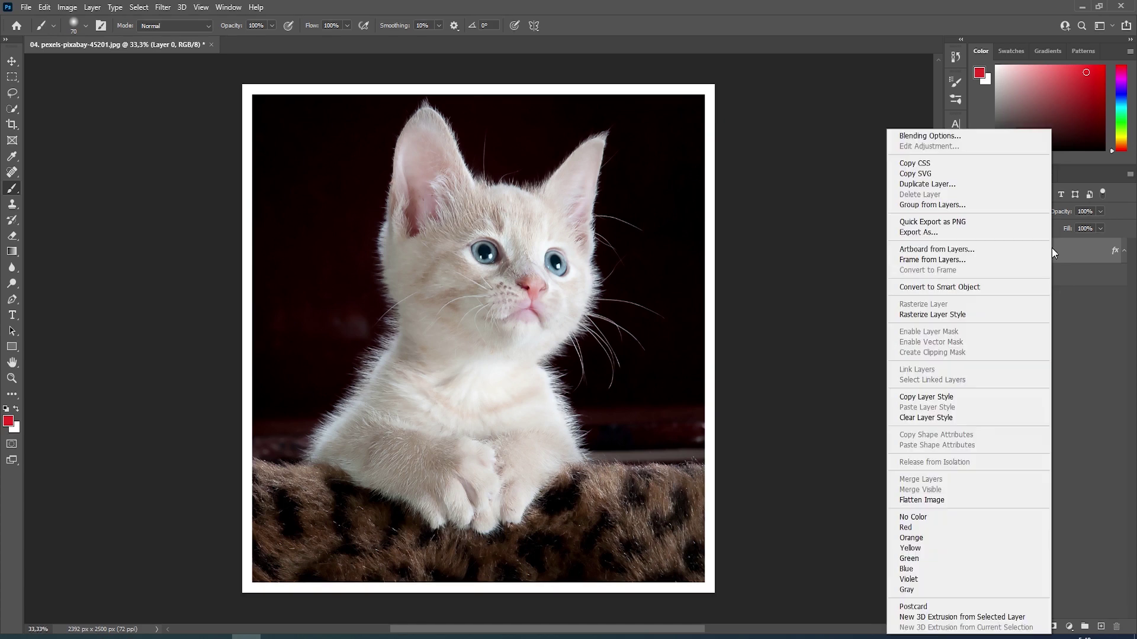
pyautogui.click(933, 417)
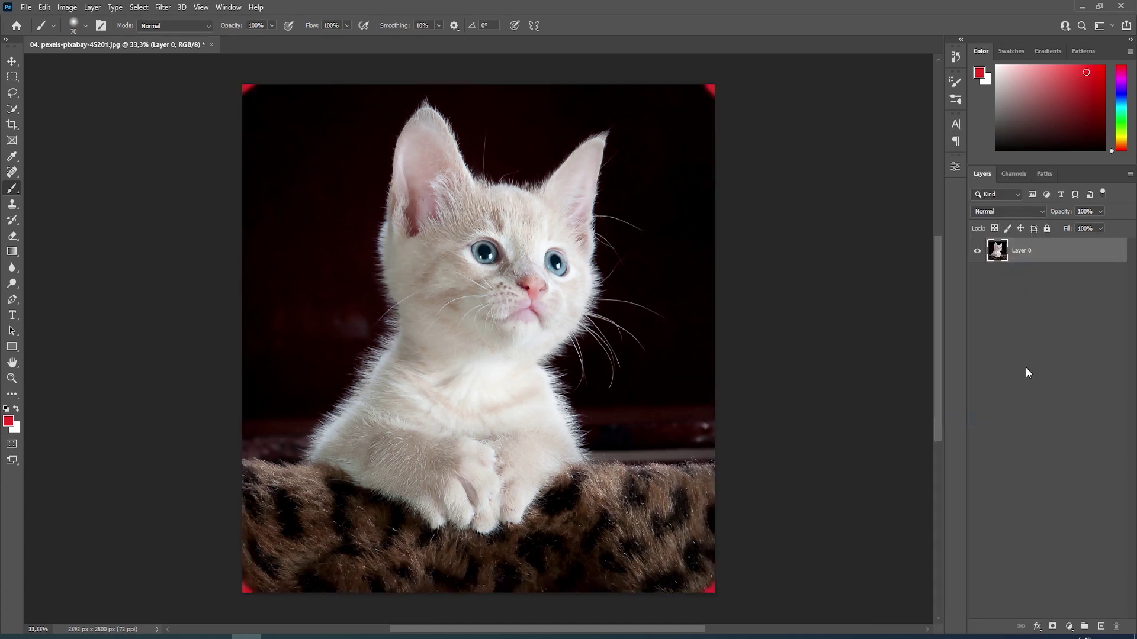
pyautogui.click(92, 7)
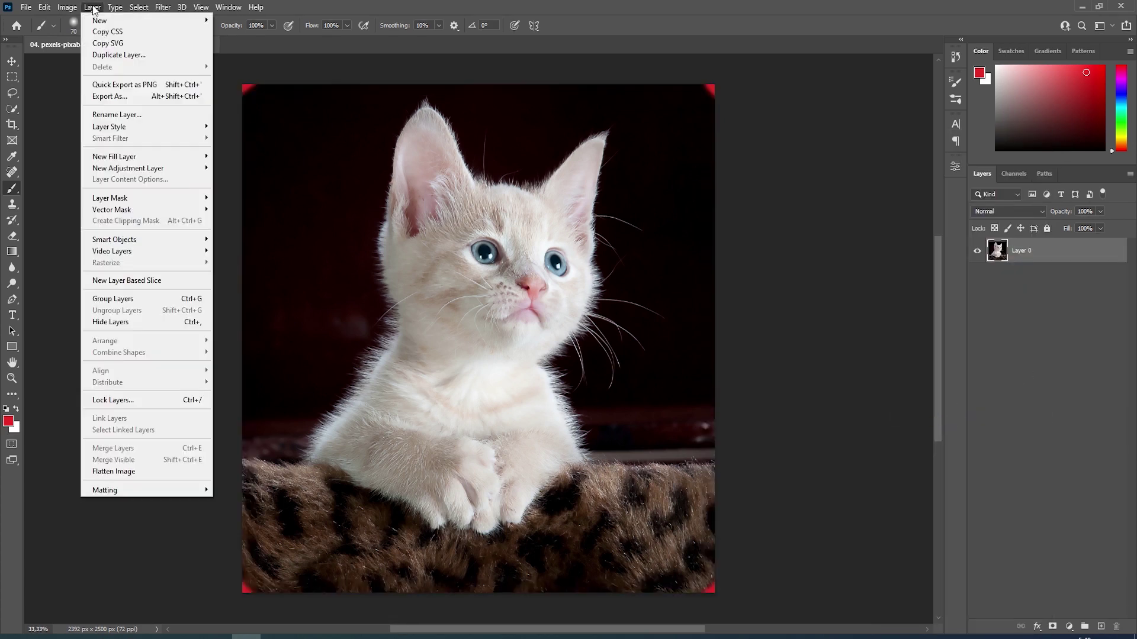
pyautogui.moveTo(142, 20)
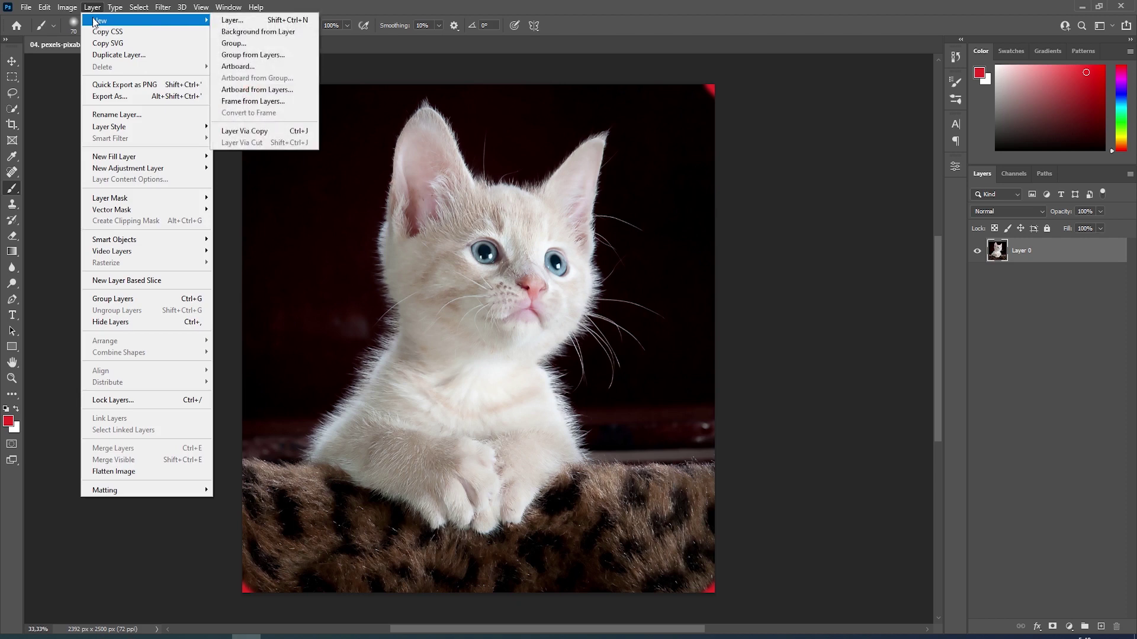
pyautogui.click(252, 32)
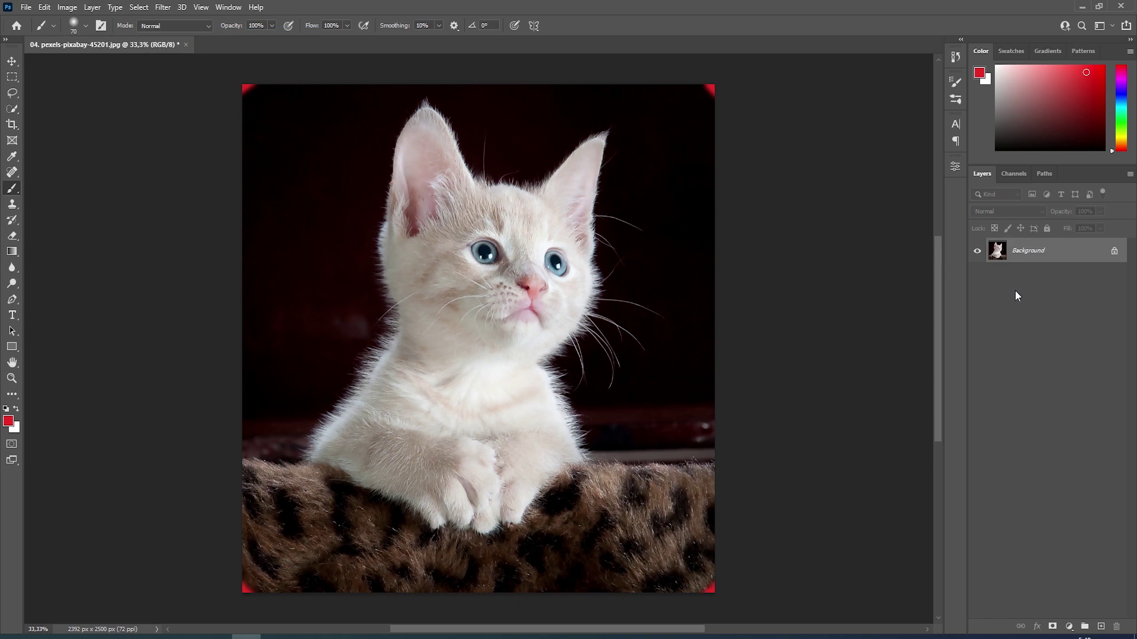
# Set Canvas Size to 2492 × 2600 px with white as the extension colour
pyautogui.click(66, 7)
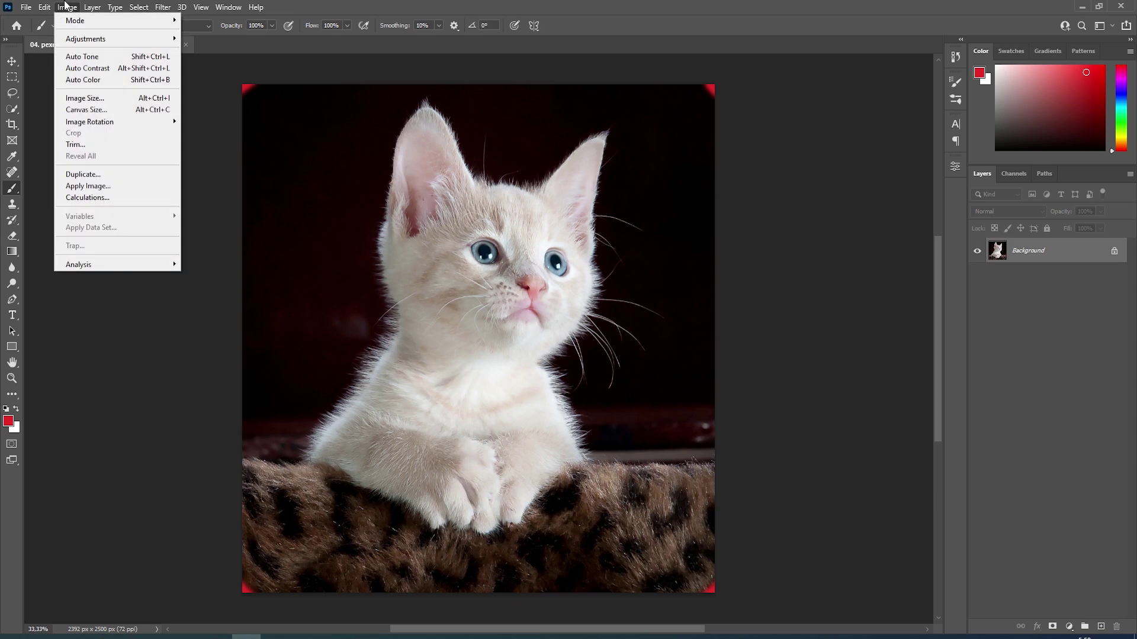
pyautogui.click(87, 108)
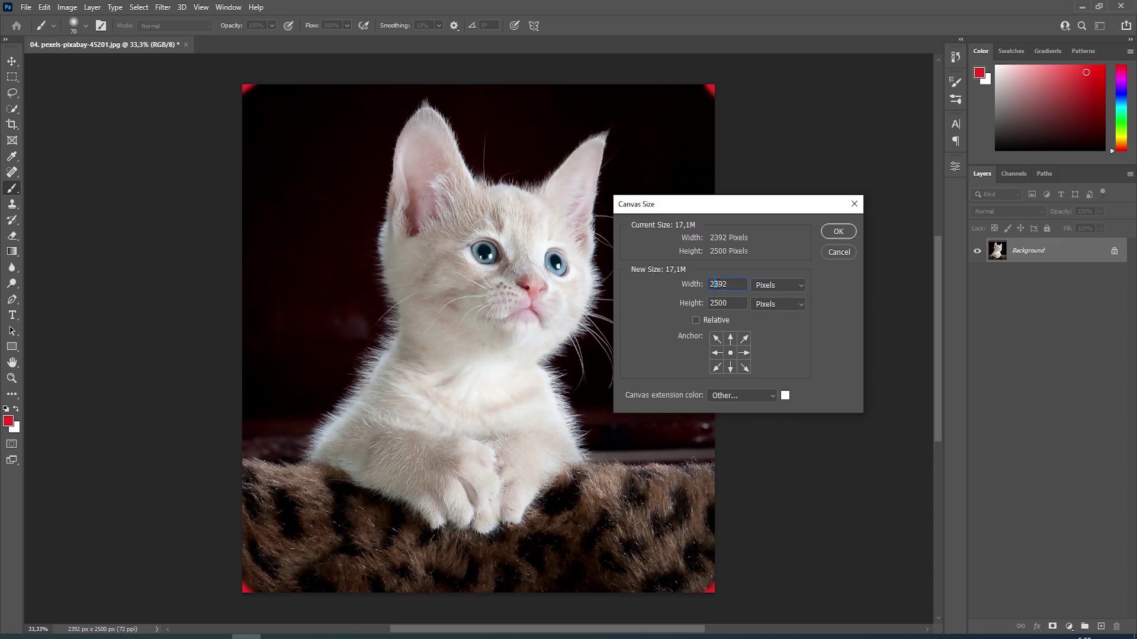
pyautogui.write('4')
pyautogui.write('6')
pyautogui.click(784, 396)
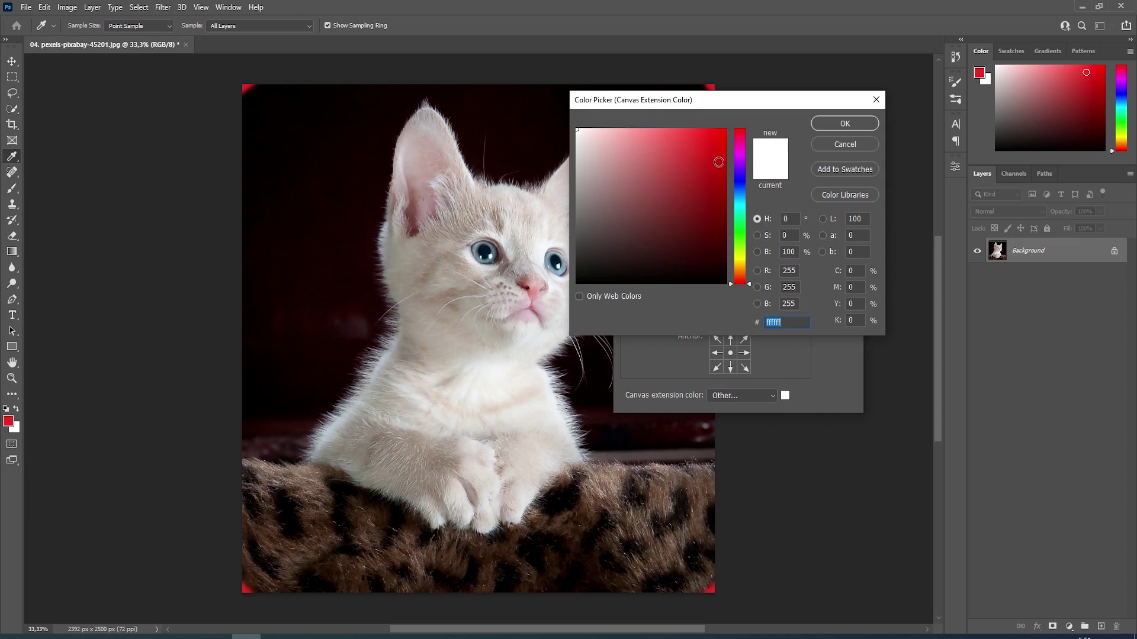
pyautogui.click(838, 144)
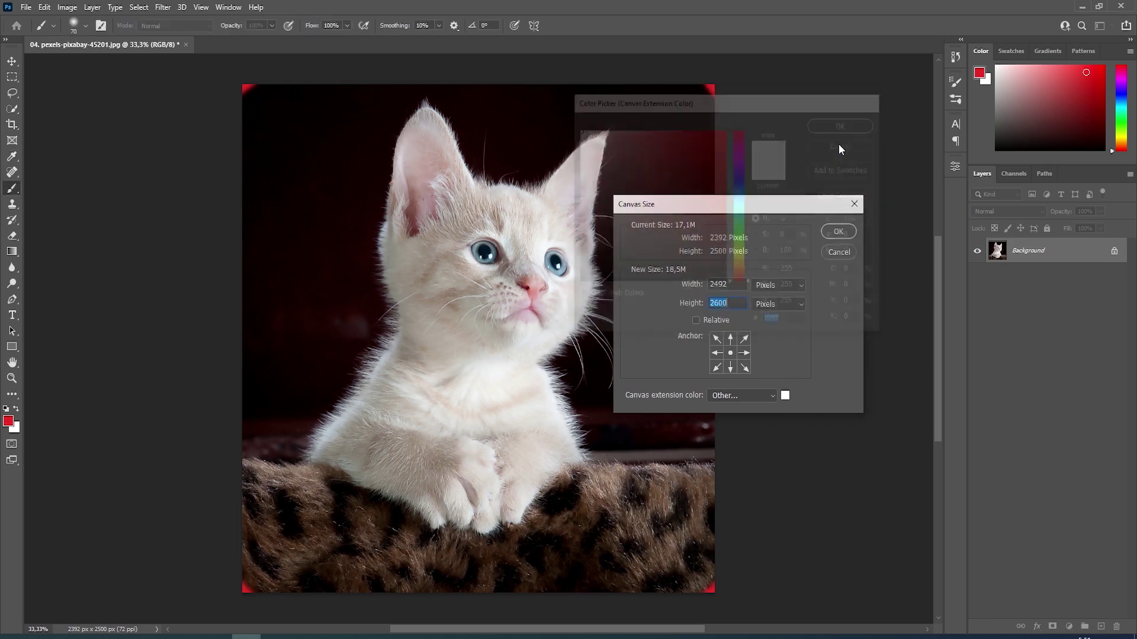
pyautogui.click(837, 233)
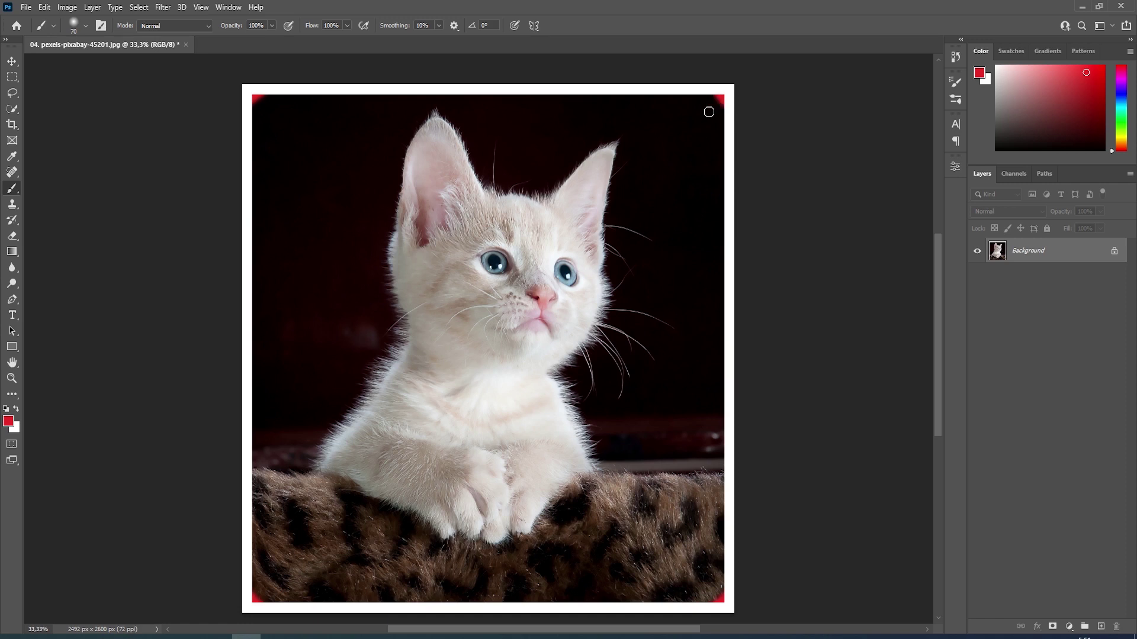
# Reopen Image > Canvas Size and launch Windows Calculator from the taskbar
pyautogui.click(67, 8)
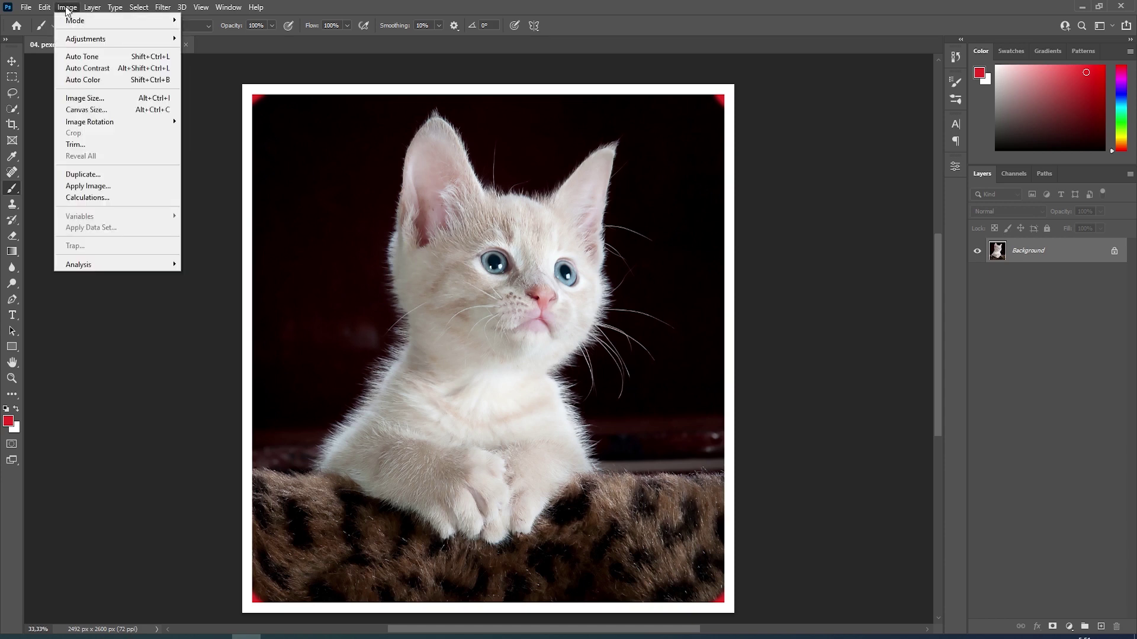
pyautogui.click(92, 110)
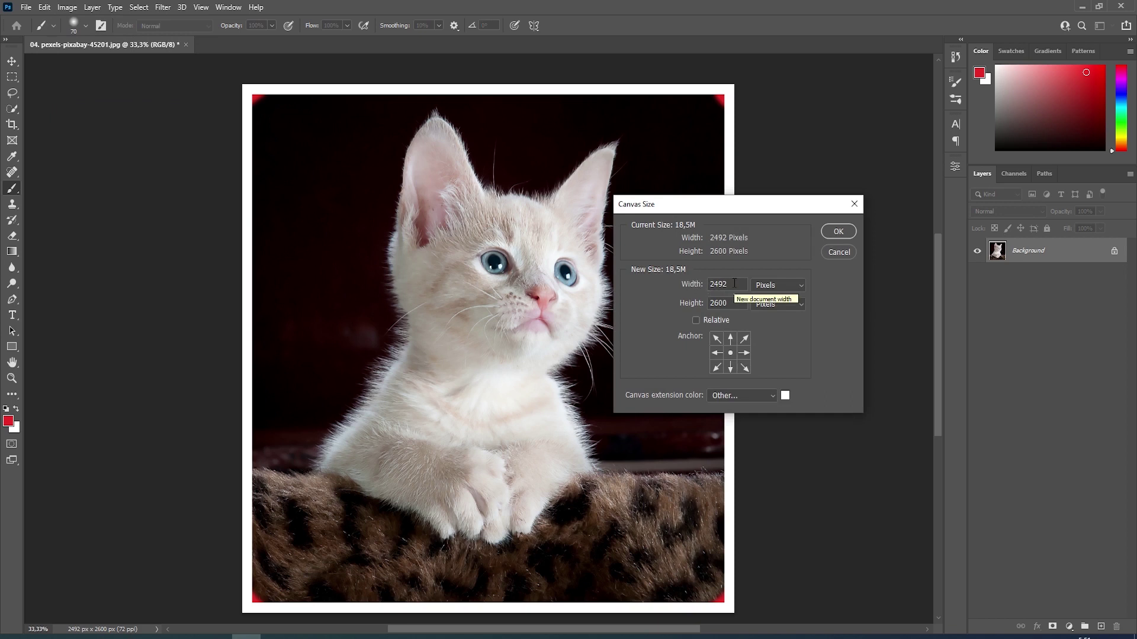
pyautogui.click(276, 637)
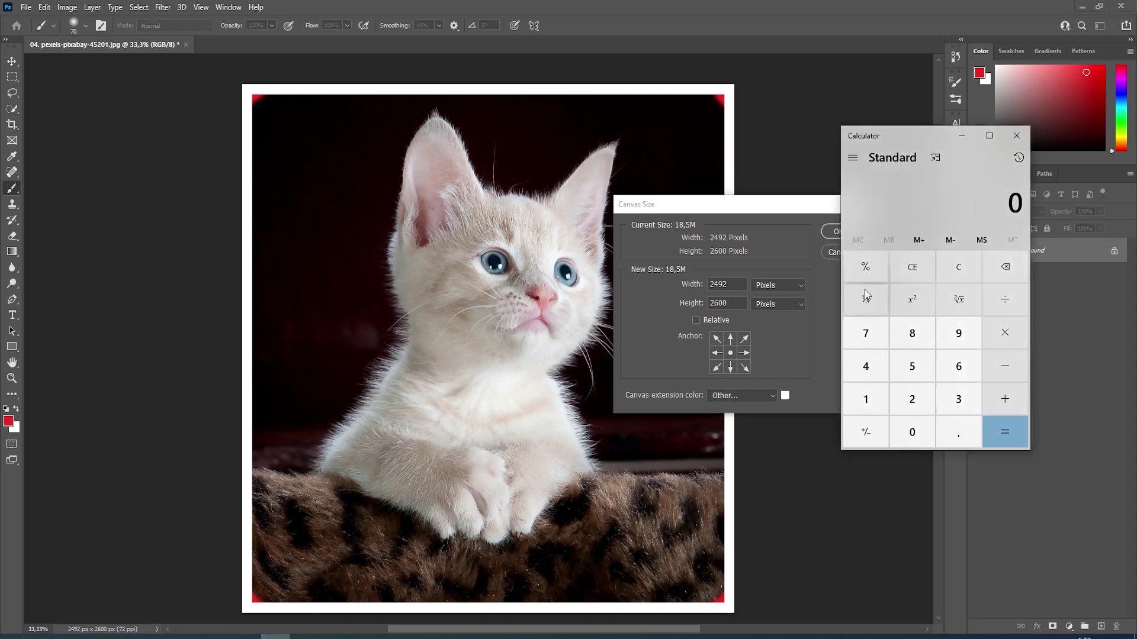
# Compute 2492 − 50 = 2442 in Calculator, then go back to Canvas Size
pyautogui.click(916, 402)
pyautogui.click(867, 367)
pyautogui.click(959, 333)
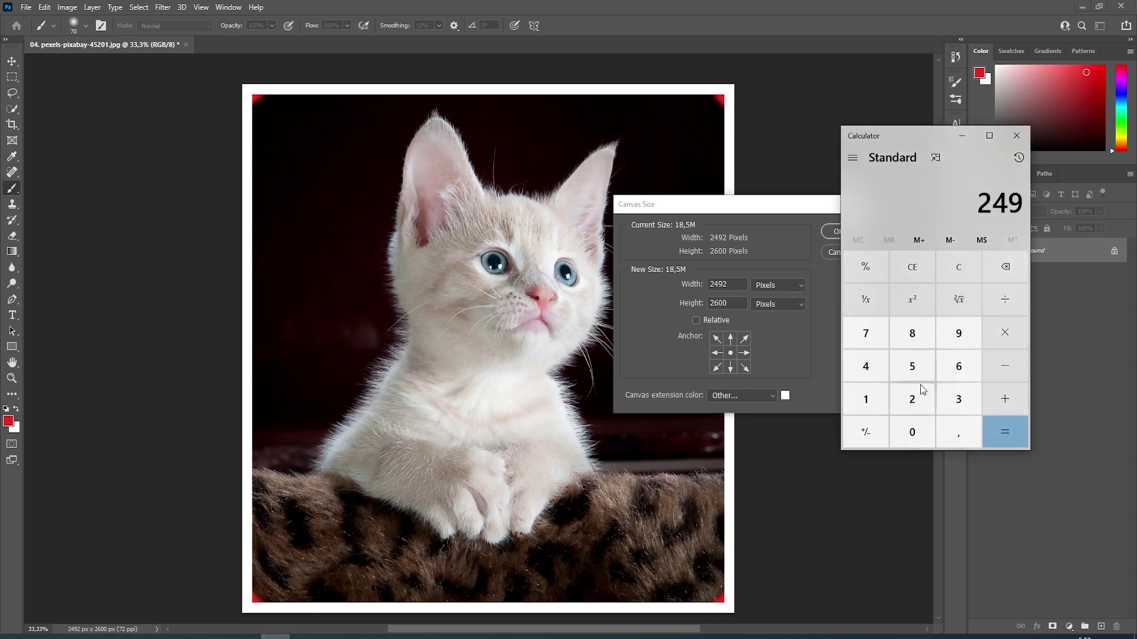
pyautogui.click(914, 396)
pyautogui.click(1006, 367)
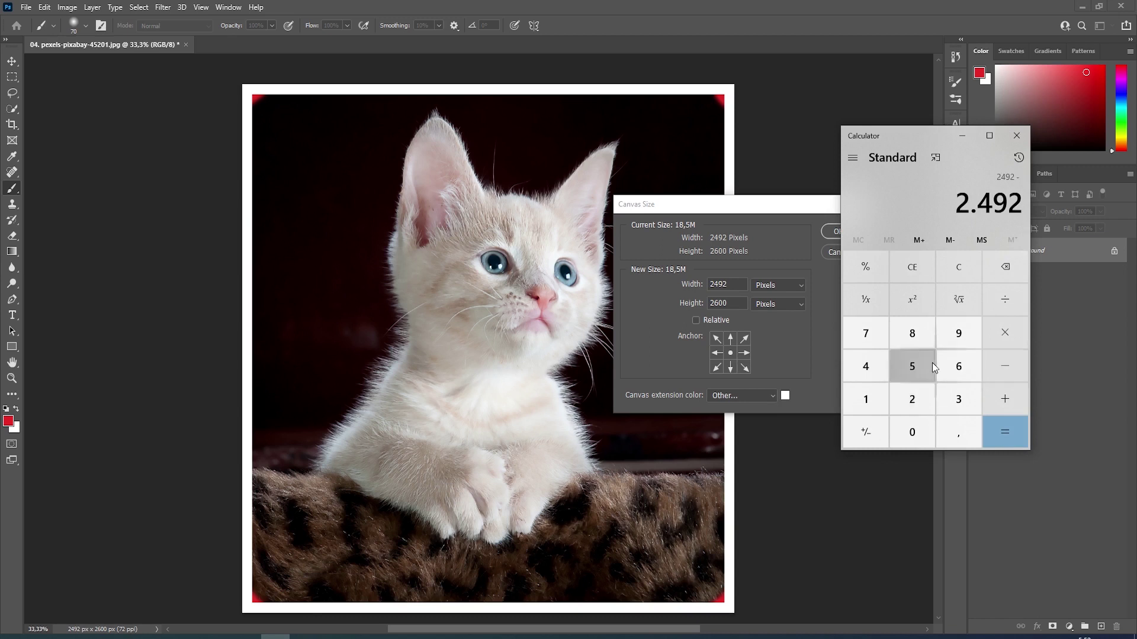
pyautogui.click(915, 366)
pyautogui.click(911, 427)
pyautogui.click(1004, 436)
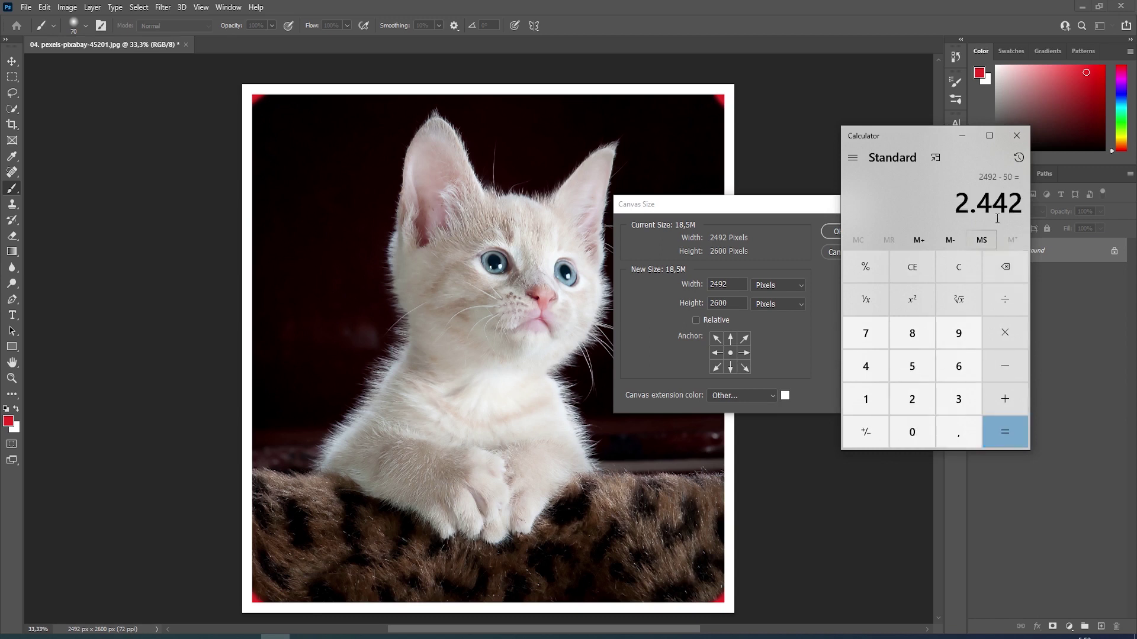
pyautogui.click(720, 285)
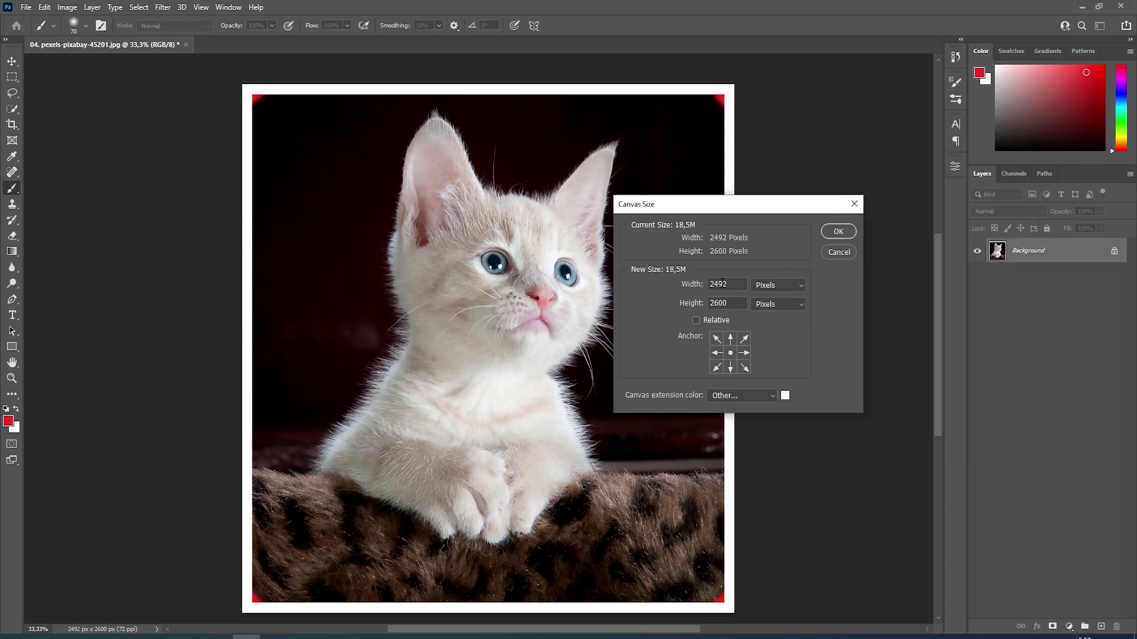
# Set Canvas Size to 2442 × 2550 px and proceed past the clipping warning
pyautogui.doubleClick(723, 284)
pyautogui.write('2442')
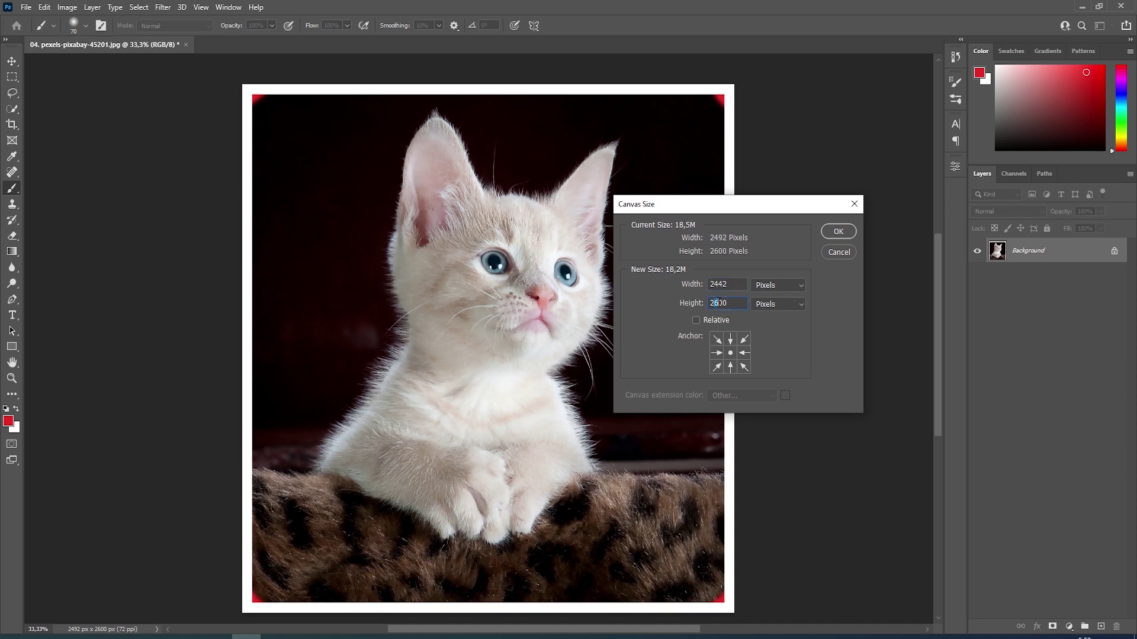
pyautogui.doubleClick(722, 303)
pyautogui.write('2550')
pyautogui.click(838, 231)
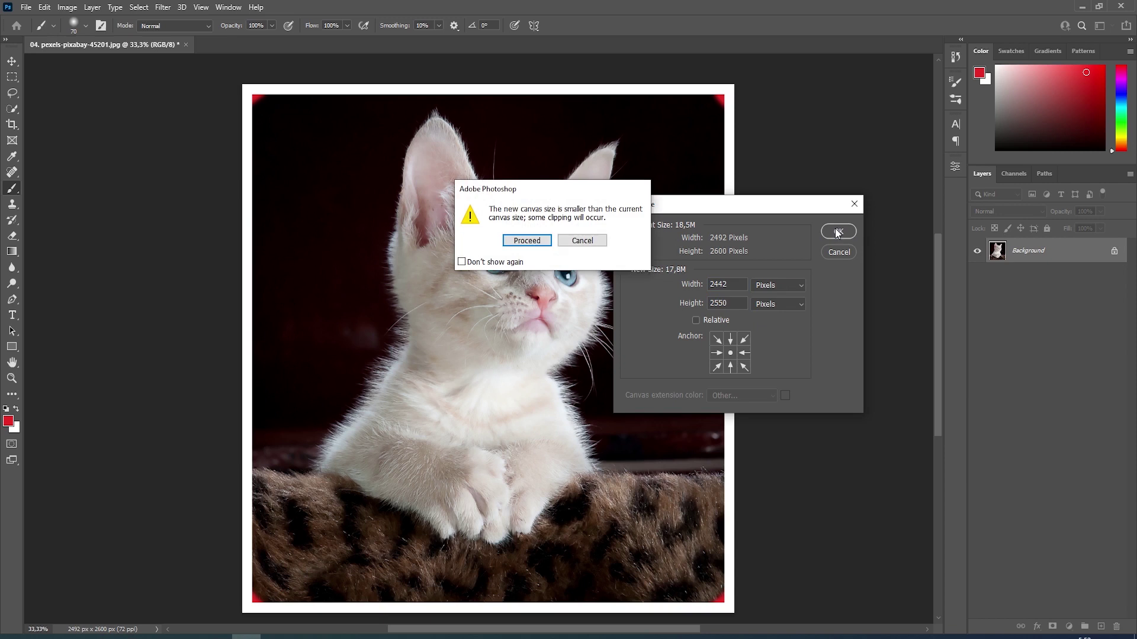
pyautogui.click(530, 238)
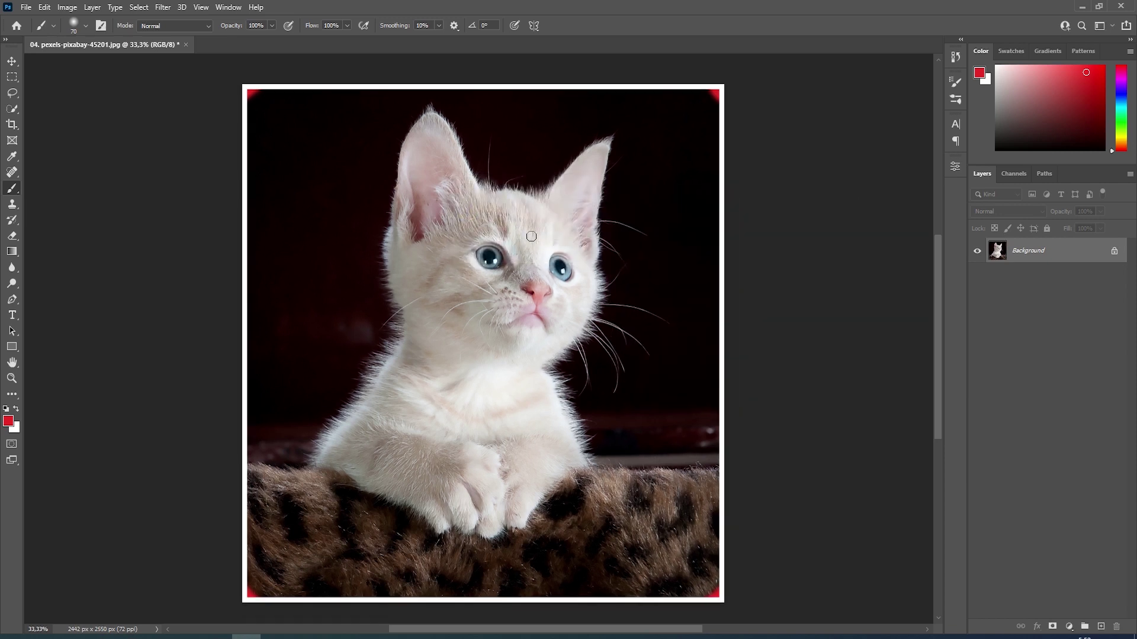